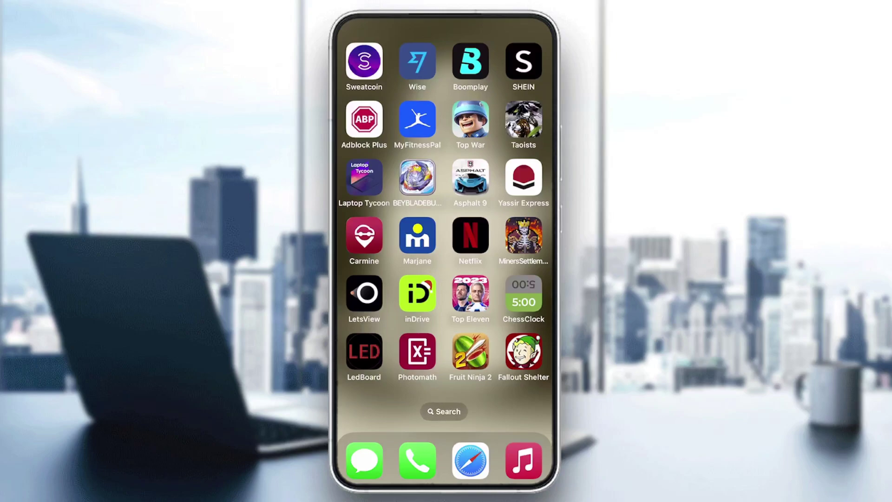
# Launch MyFitnessPal and open the More tab's list of sections.
pyautogui.click(417, 119)
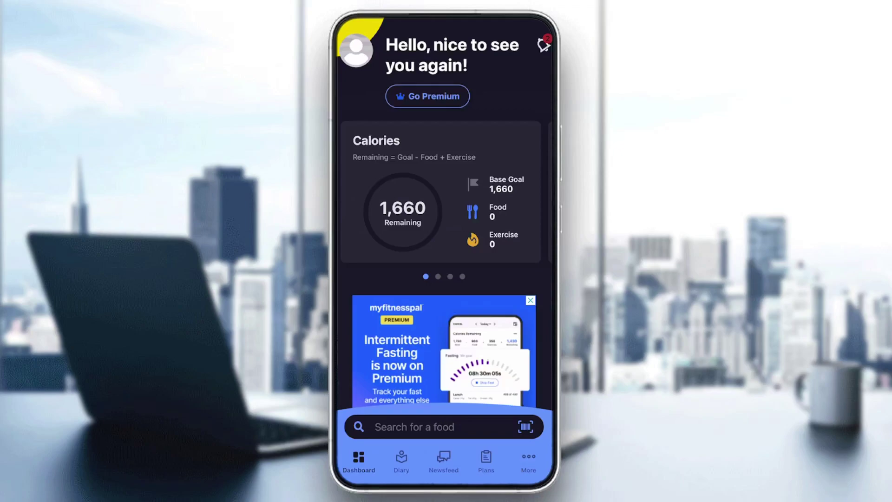
pyautogui.click(528, 460)
pyautogui.scroll(5, 444, 251)
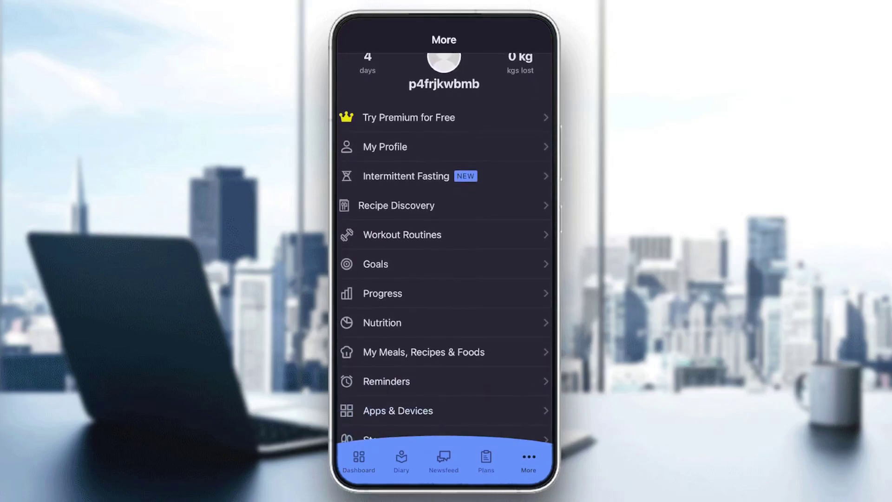
pyautogui.scroll(-2, 444, 251)
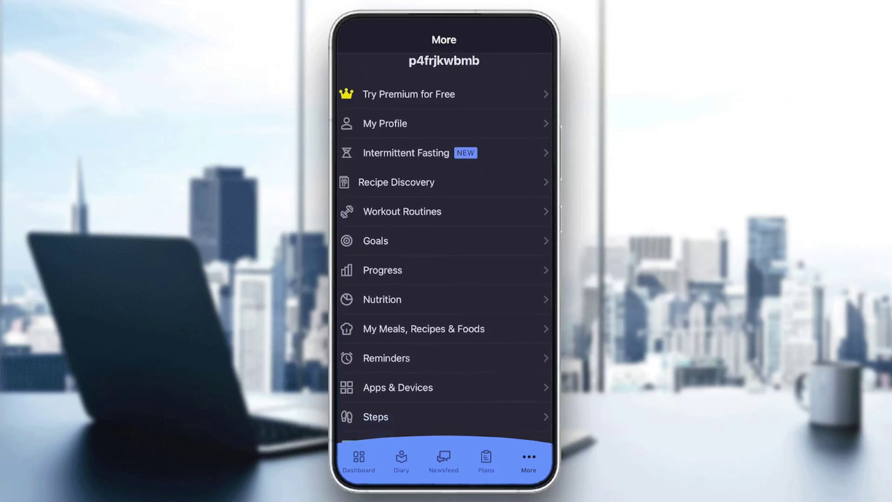
pyautogui.scroll(-5, 445, 251)
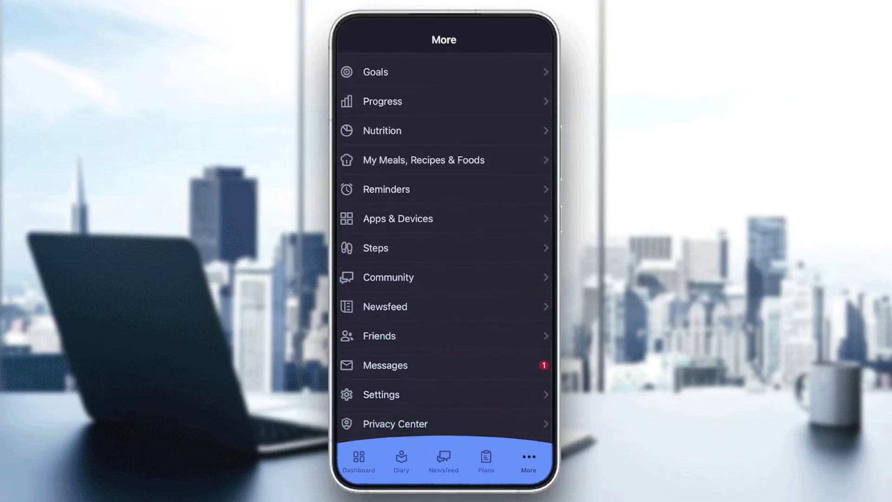
pyautogui.scroll(-1, 444, 251)
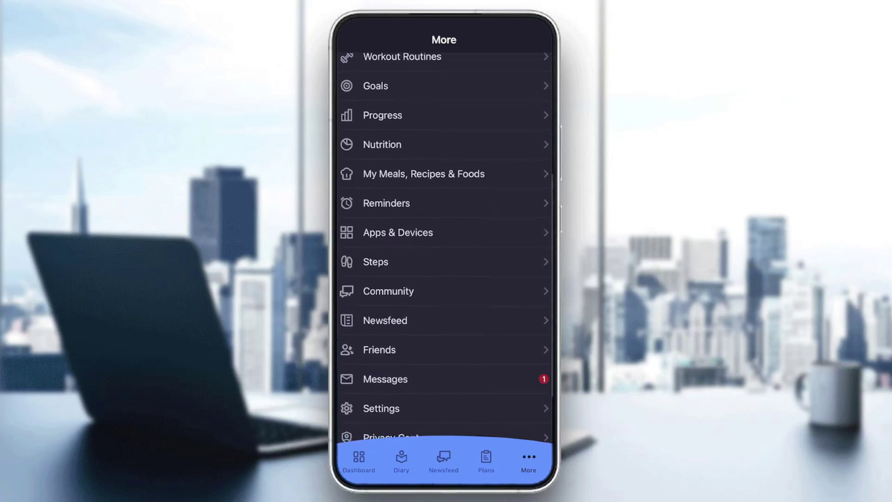
pyautogui.scroll(-1, 444, 252)
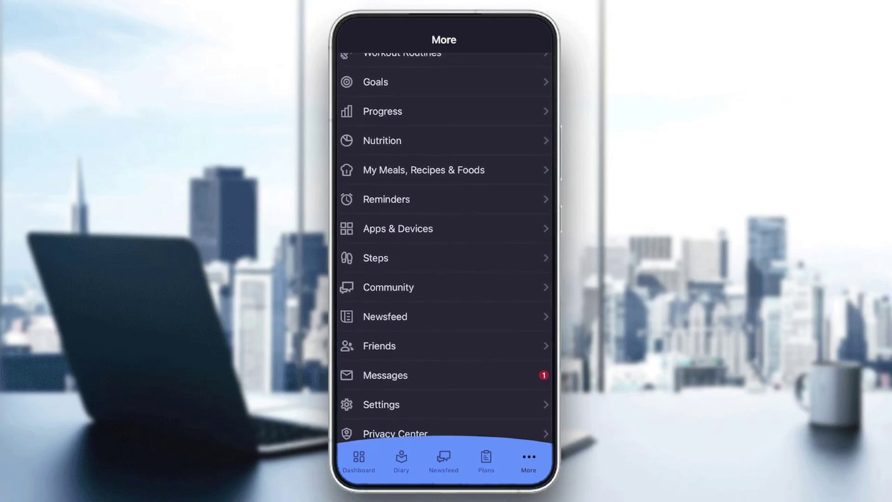
# Open Steps from More, then Add a device to list step tracking apps.
pyautogui.click(444, 258)
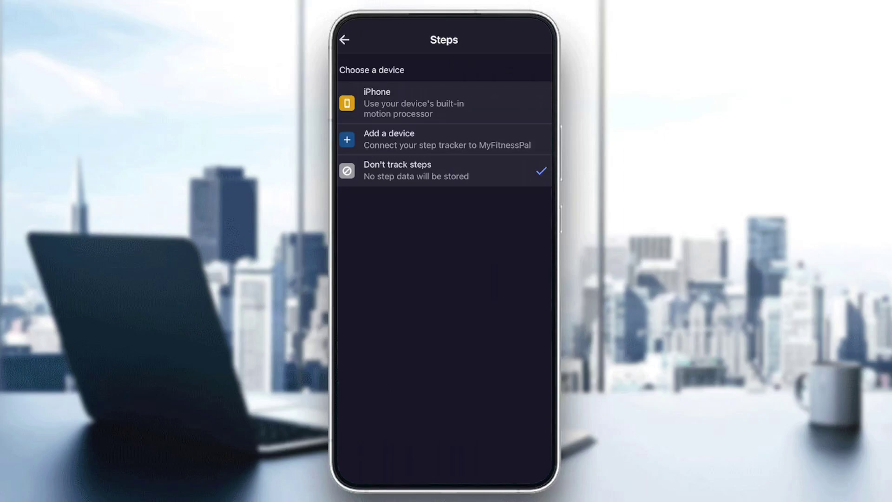
pyautogui.click(446, 139)
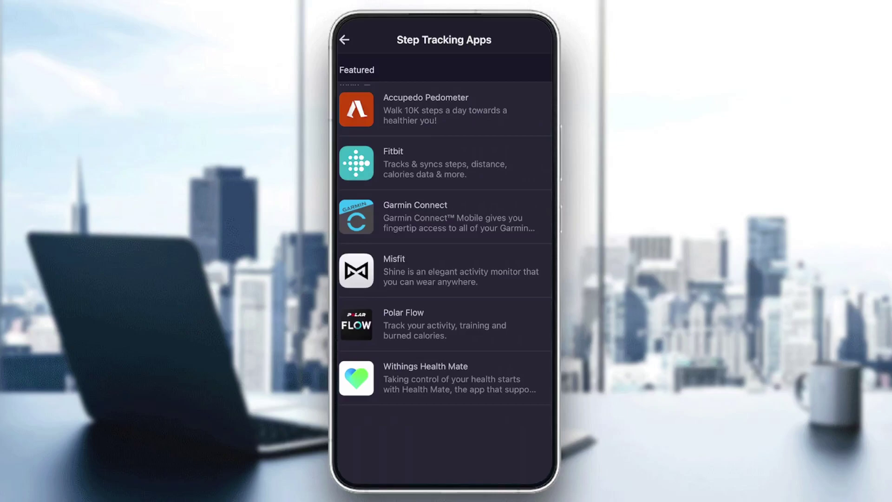
# View the Fitbit connect page, then back out three screens to the More menu.
pyautogui.click(444, 163)
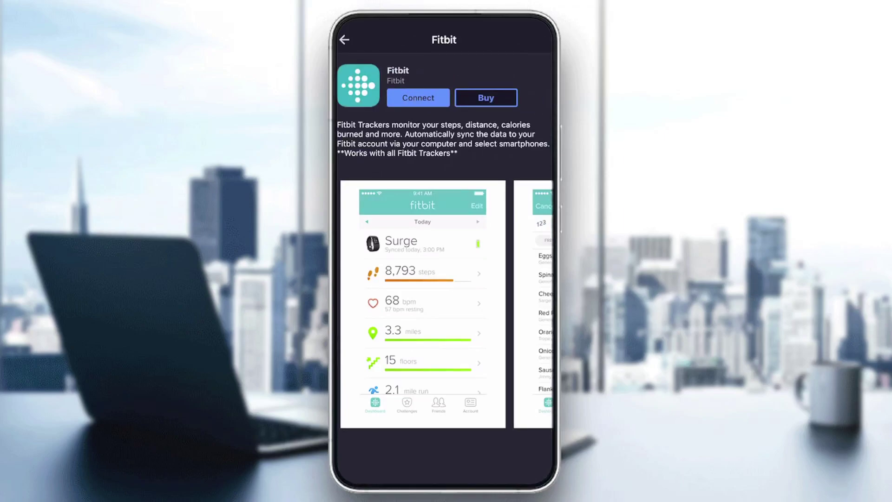
pyautogui.click(344, 40)
pyautogui.click(345, 40)
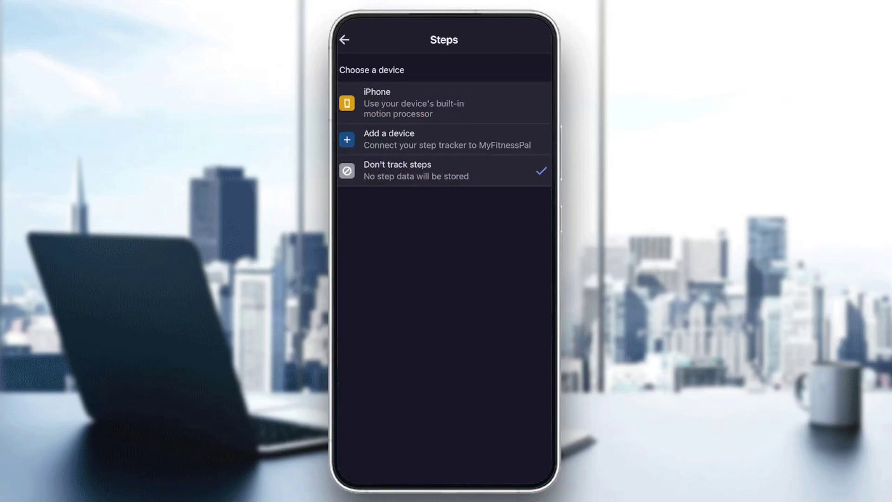
pyautogui.click(345, 40)
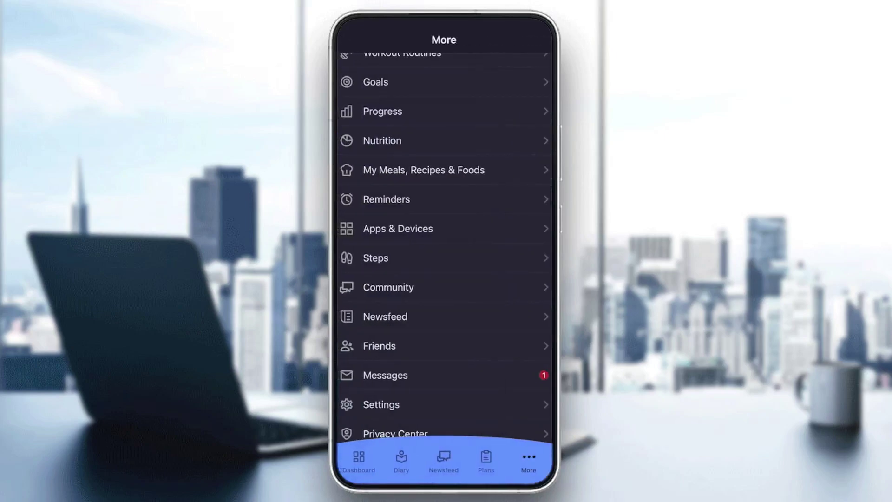